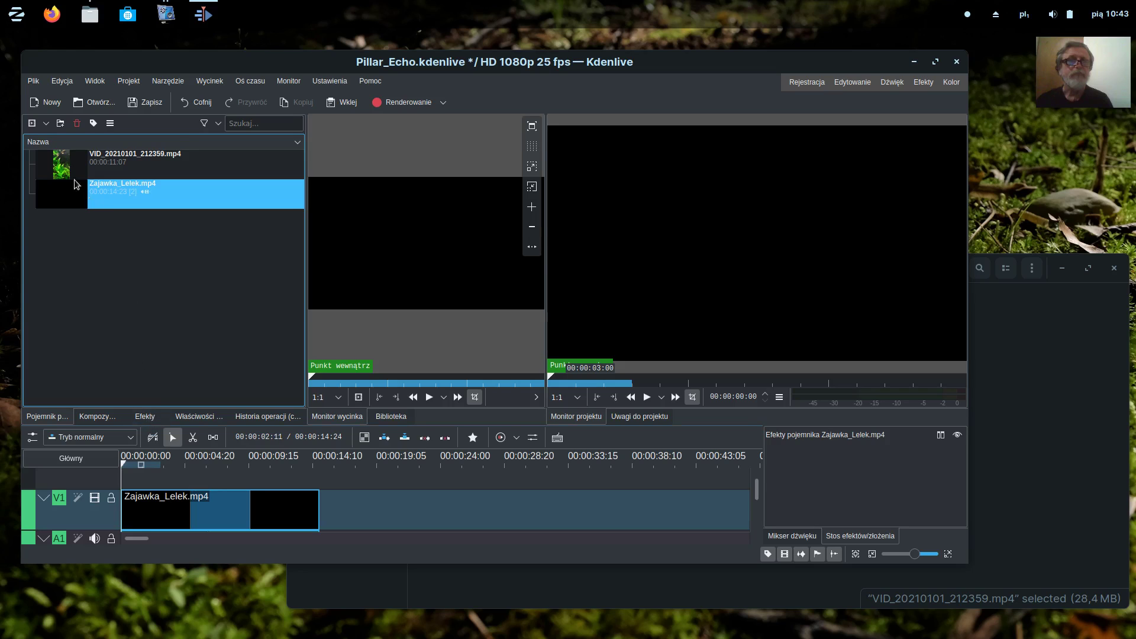
# Place VID_20210101_212359.mp4 on track V2 directly after the end of Zajawka_Lelek.mp4 and ungroup its video and audio
pyautogui.moveTo(58, 170); pyautogui.dragTo(329, 502)
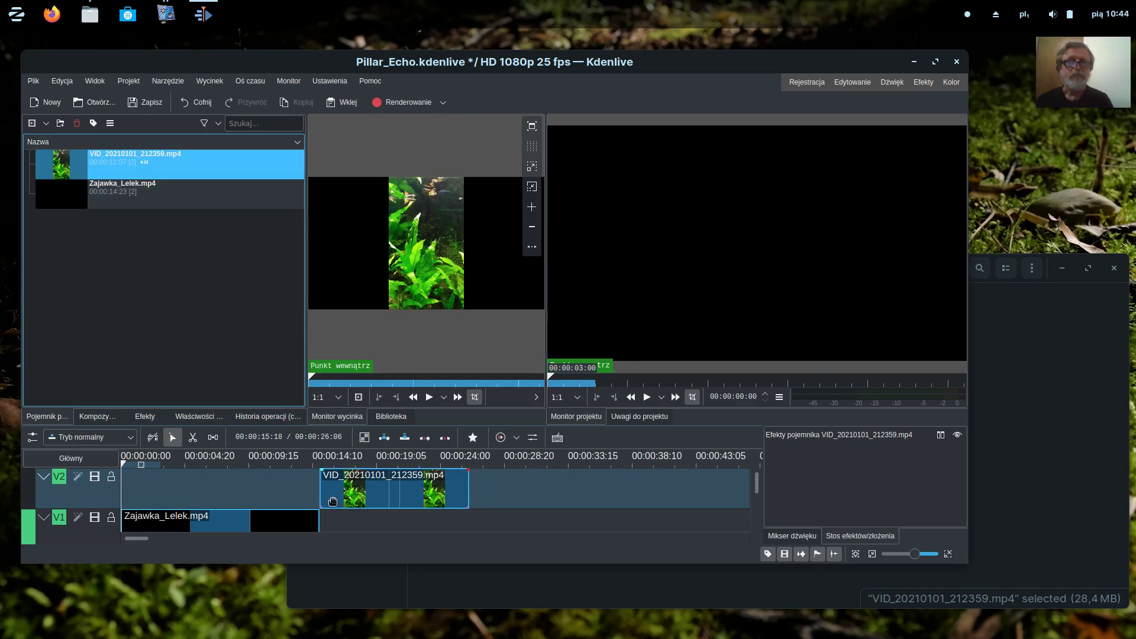
pyautogui.rightClick(337, 503)
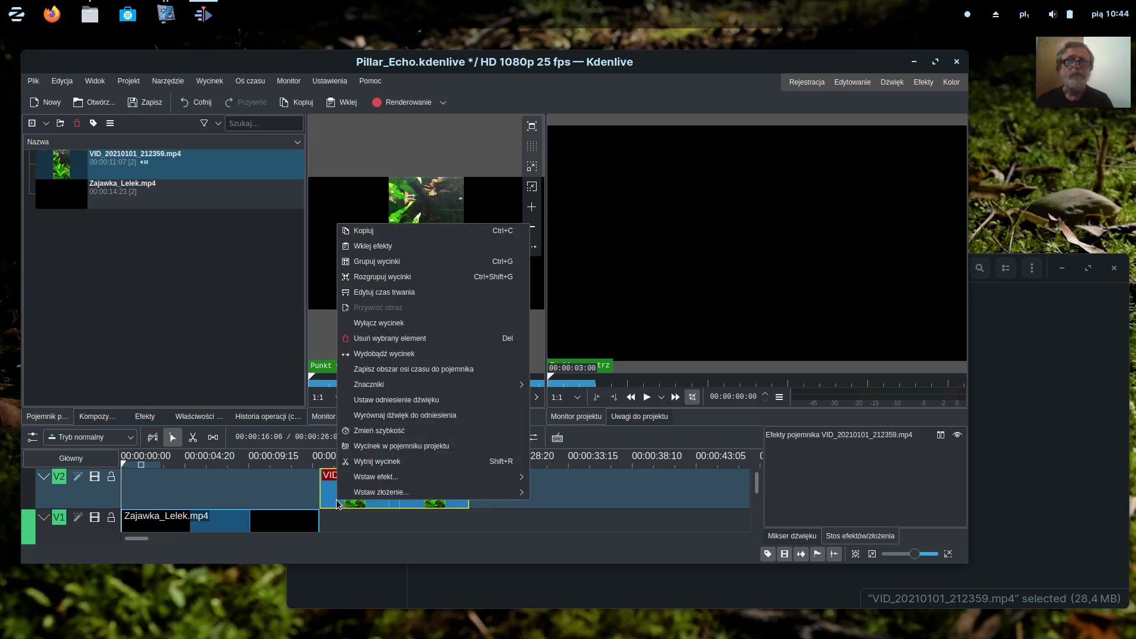
pyautogui.click(391, 277)
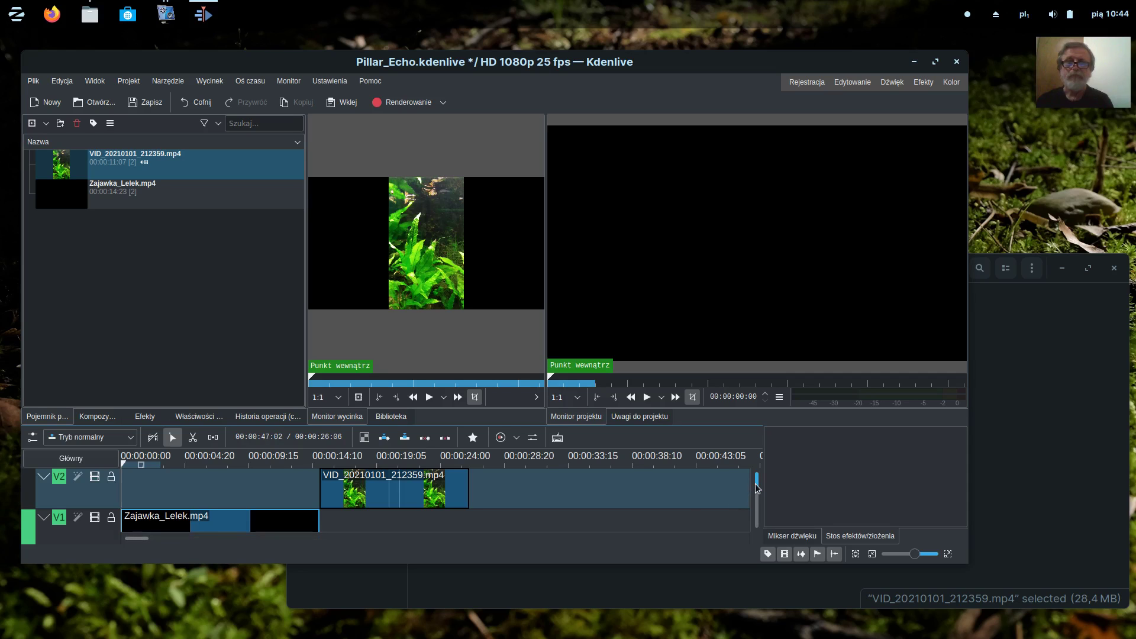
# Delete the separated audio part of VID_20210101_212359.mp4 from track A2
pyautogui.scroll(-3, 760, 489)
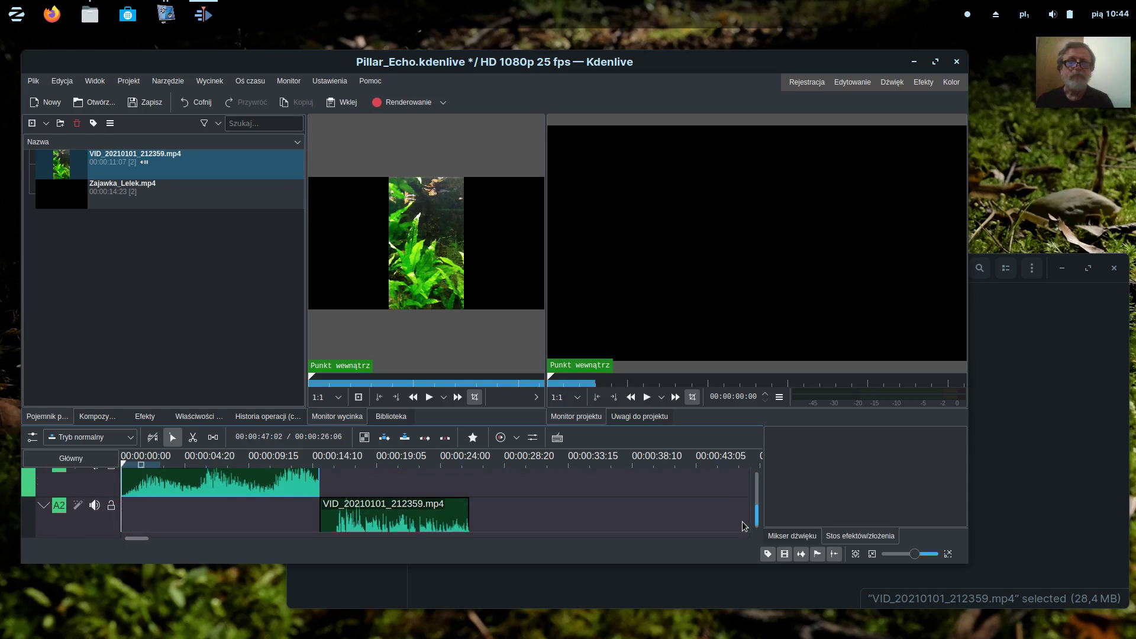
pyautogui.rightClick(428, 515)
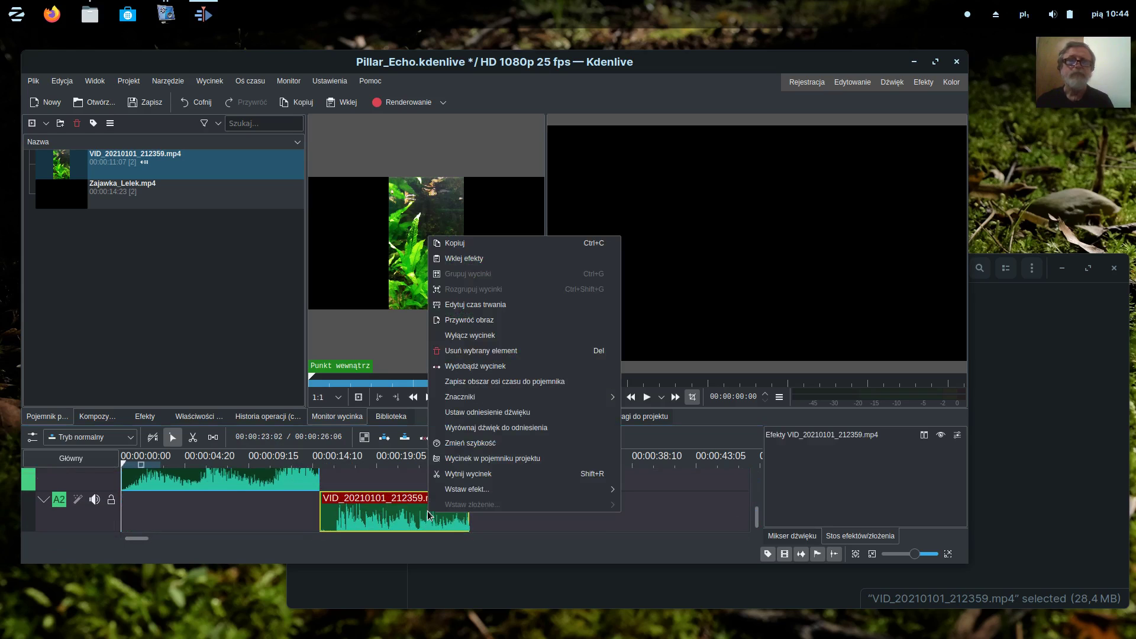
pyautogui.click(485, 354)
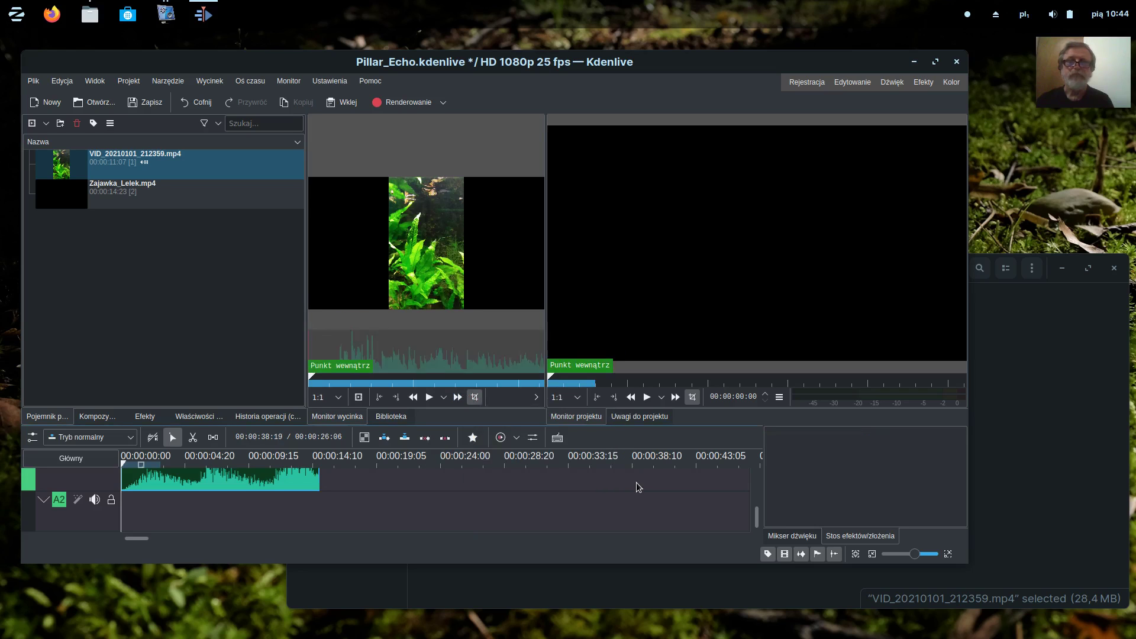
# Import Zajawka_Cicha_Aloha_Flet.mp3 from the Muzyka folder in the file manager into the Kdenlive project bin
pyautogui.moveTo(757, 520); pyautogui.dragTo(754, 486)
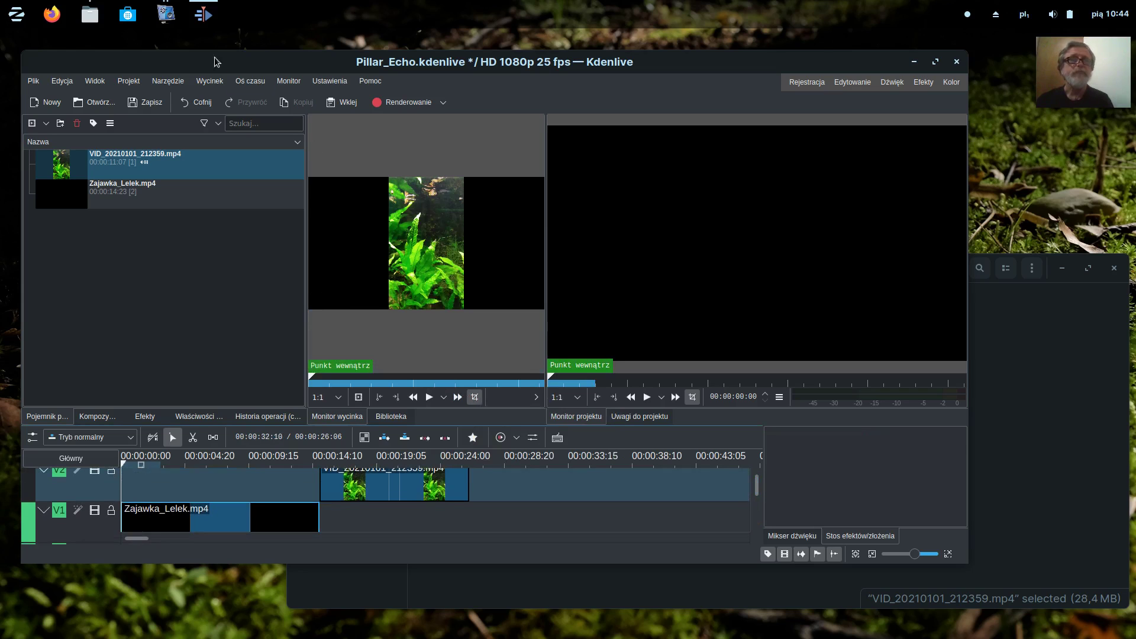
pyautogui.moveTo(90, 17)
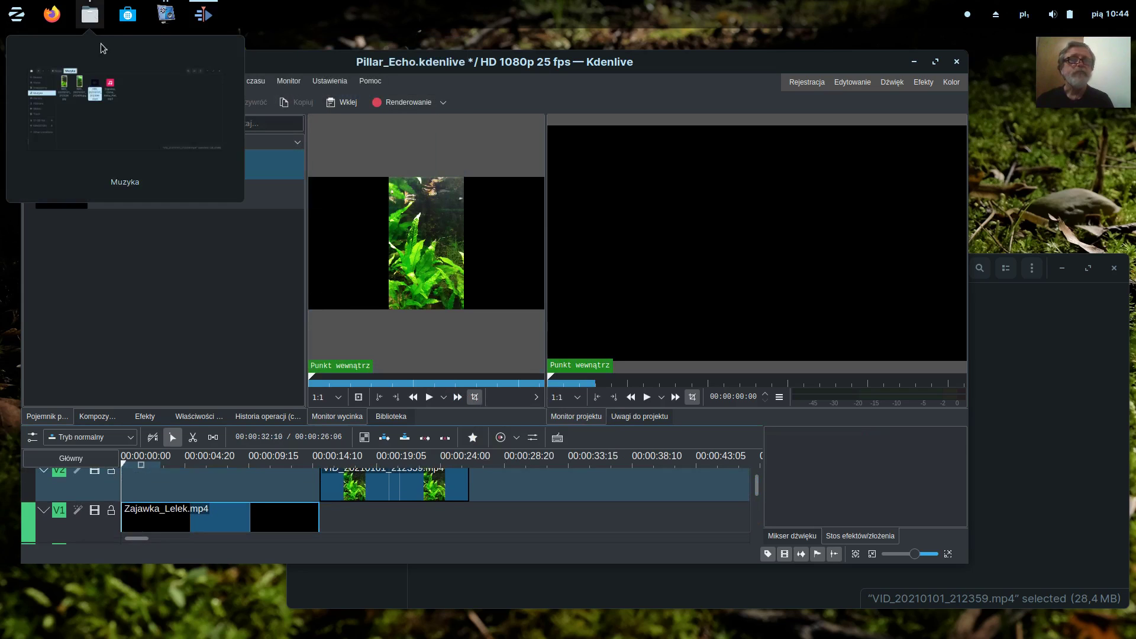
pyautogui.click(137, 116)
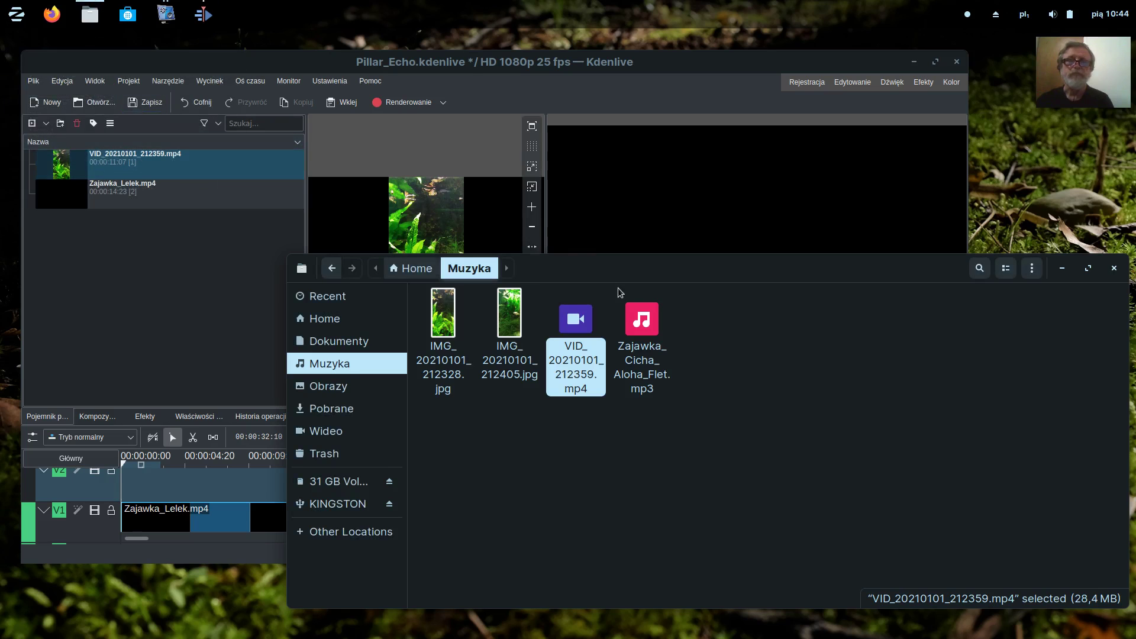
pyautogui.moveTo(644, 323); pyautogui.dragTo(155, 257)
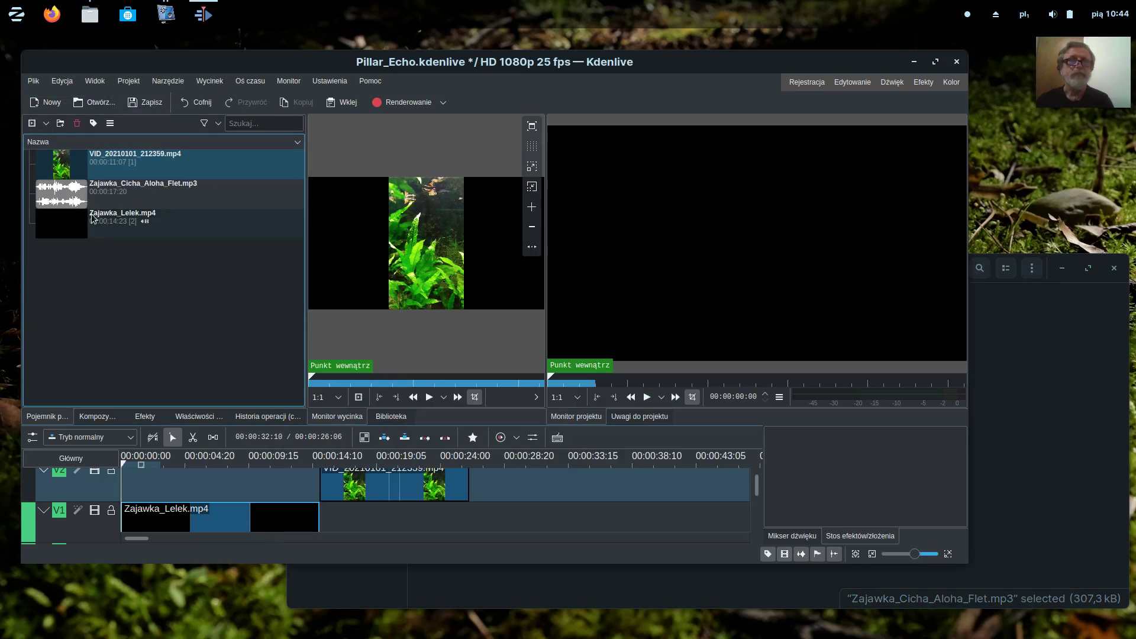
# Place Zajawka_Cicha_Aloha_Flet.mp3 on track A1 directly after Zajawka_Lelek.mp4 and move the VID_20210101_212359.mp4 video down to track V1
pyautogui.moveTo(65, 194); pyautogui.dragTo(369, 524)
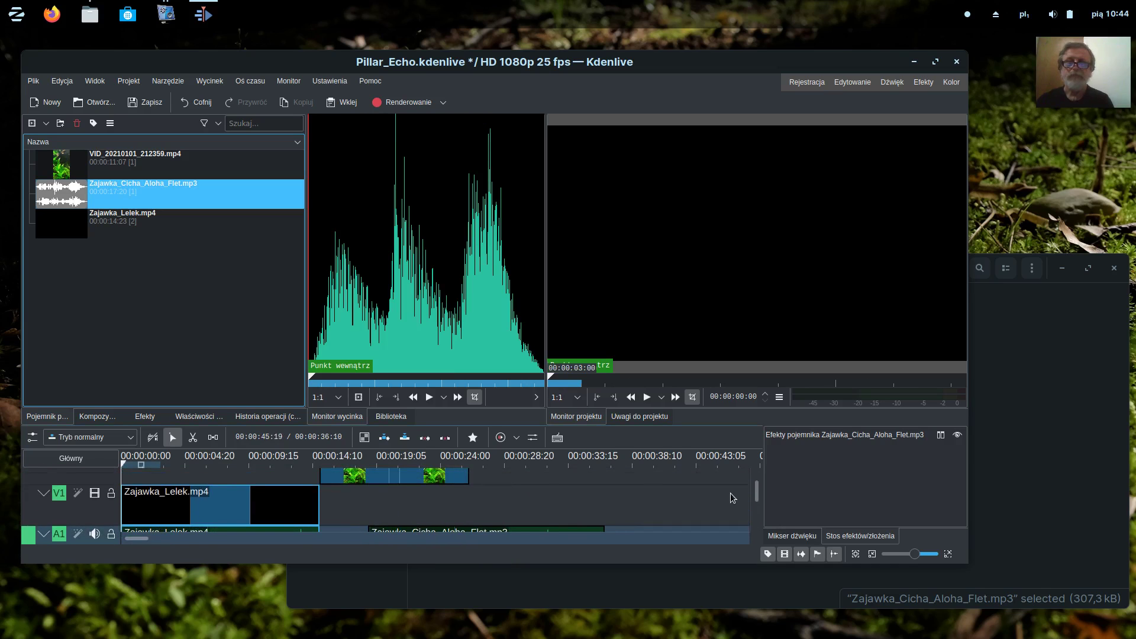
pyautogui.scroll(-2, 759, 493)
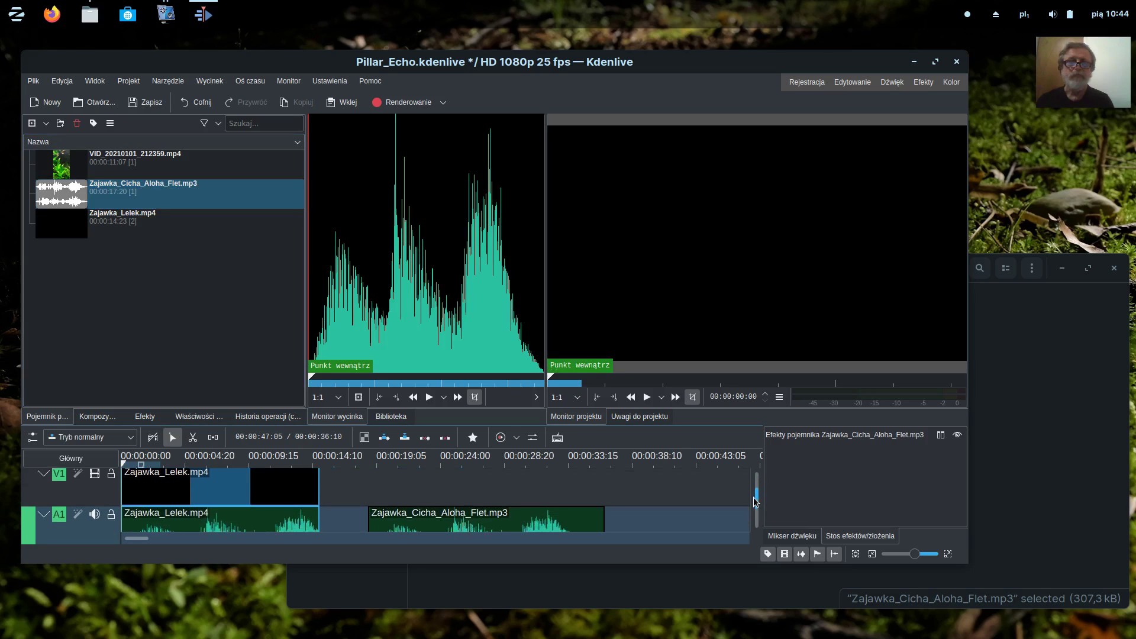
pyautogui.moveTo(535, 516); pyautogui.dragTo(488, 528)
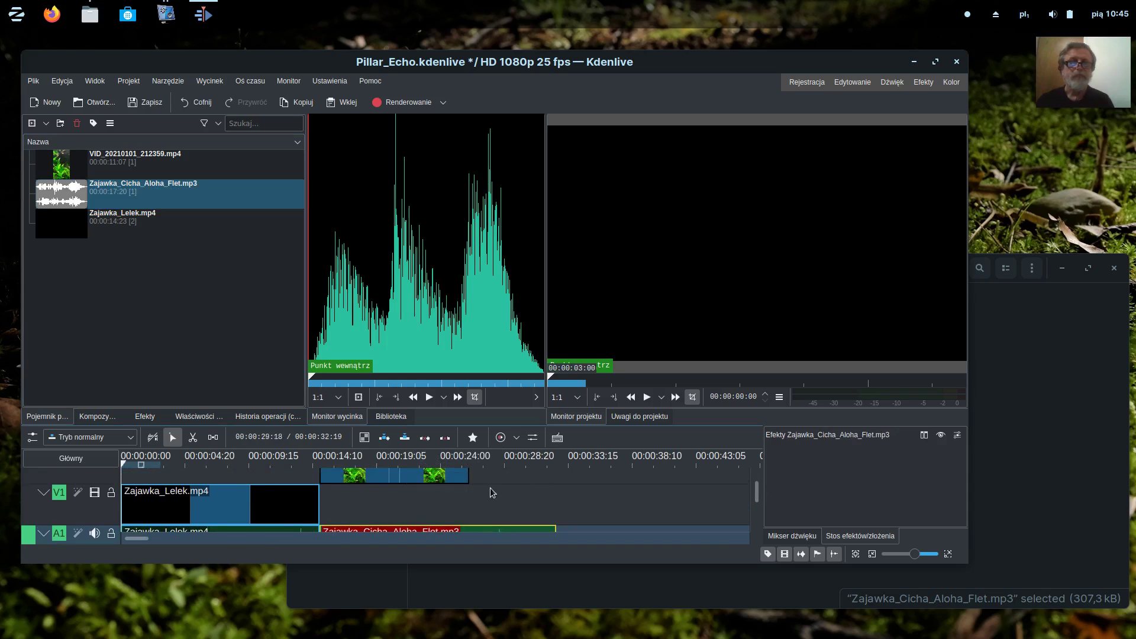
pyautogui.moveTo(406, 477); pyautogui.dragTo(409, 521)
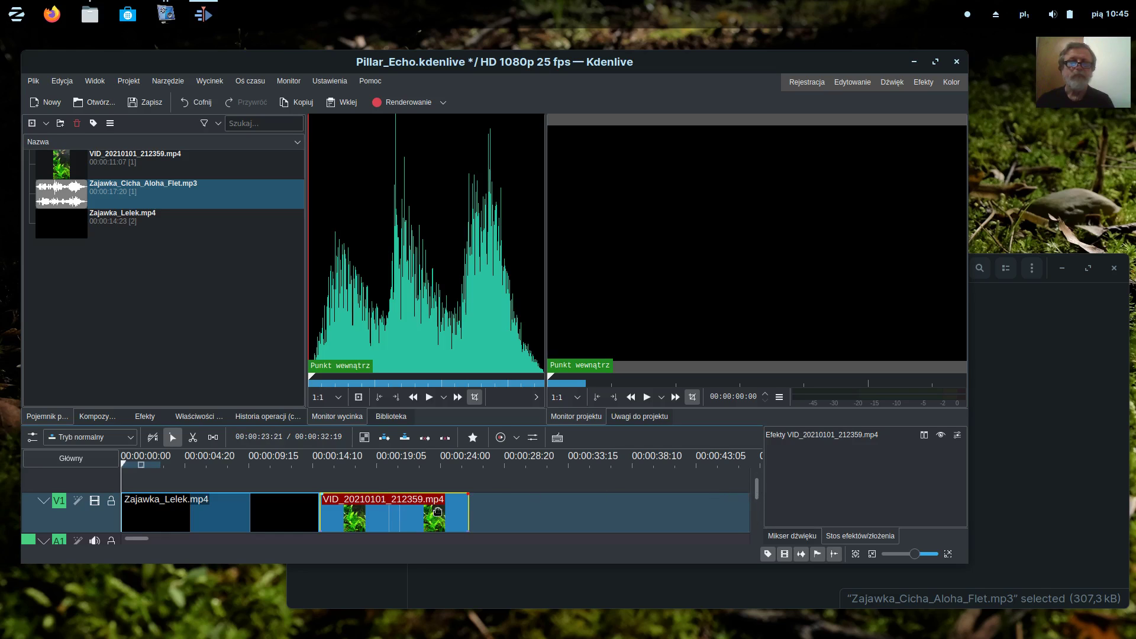
# Find the Pillar Echo effect by searching the effects for "pil" and apply it to VID_20210101_212359.mp4 on track V1
pyautogui.click(145, 417)
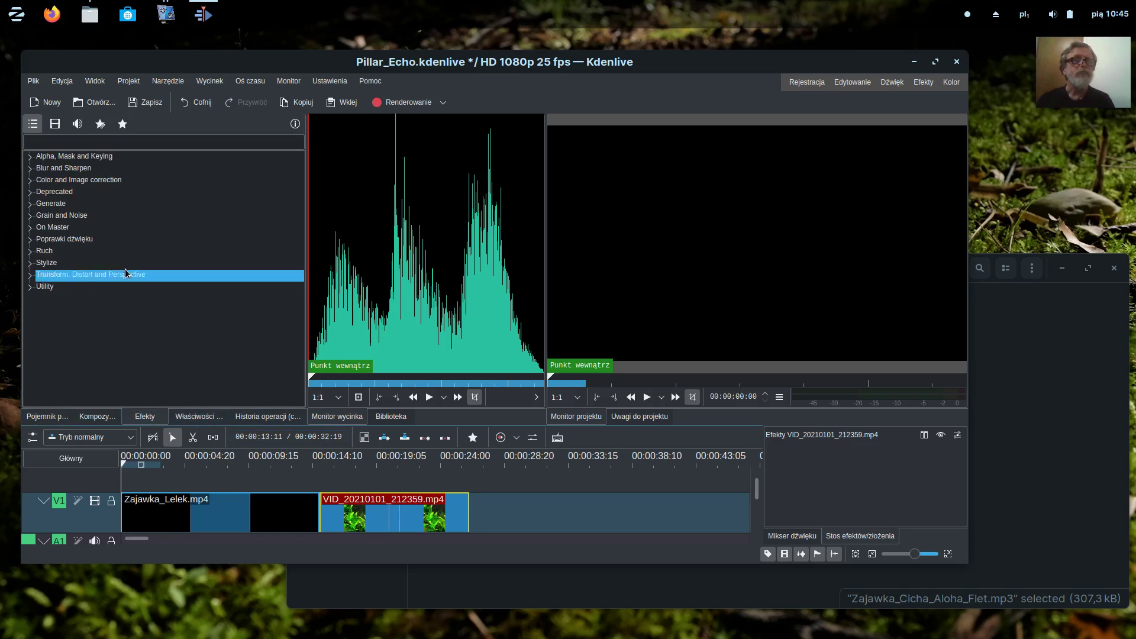
pyautogui.click(30, 158)
pyautogui.click(62, 158)
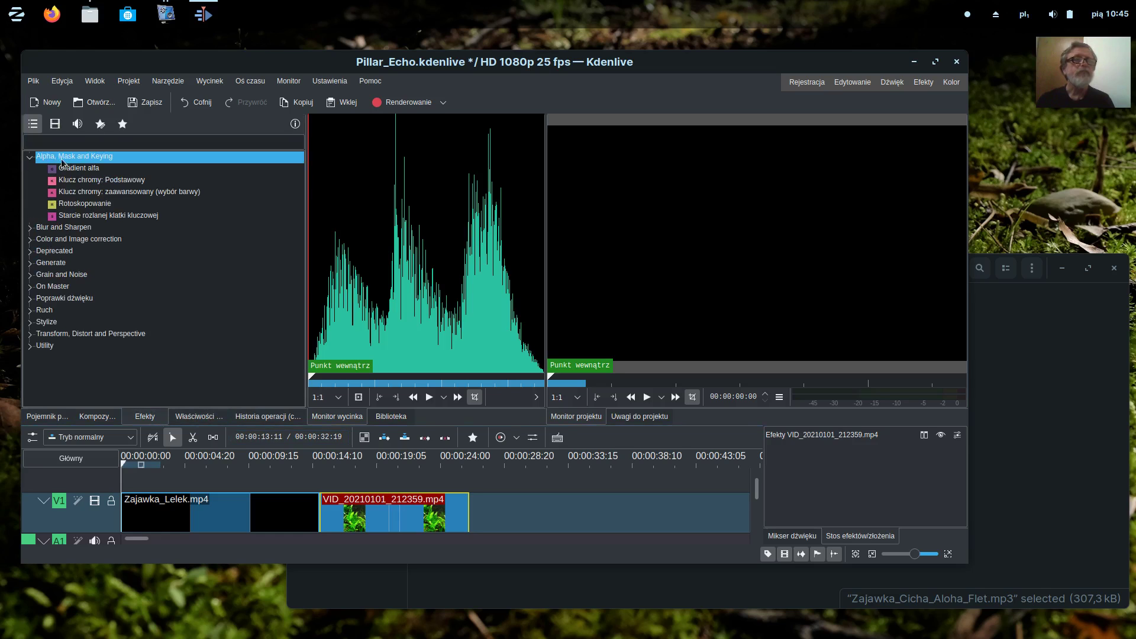
pyautogui.click(123, 167)
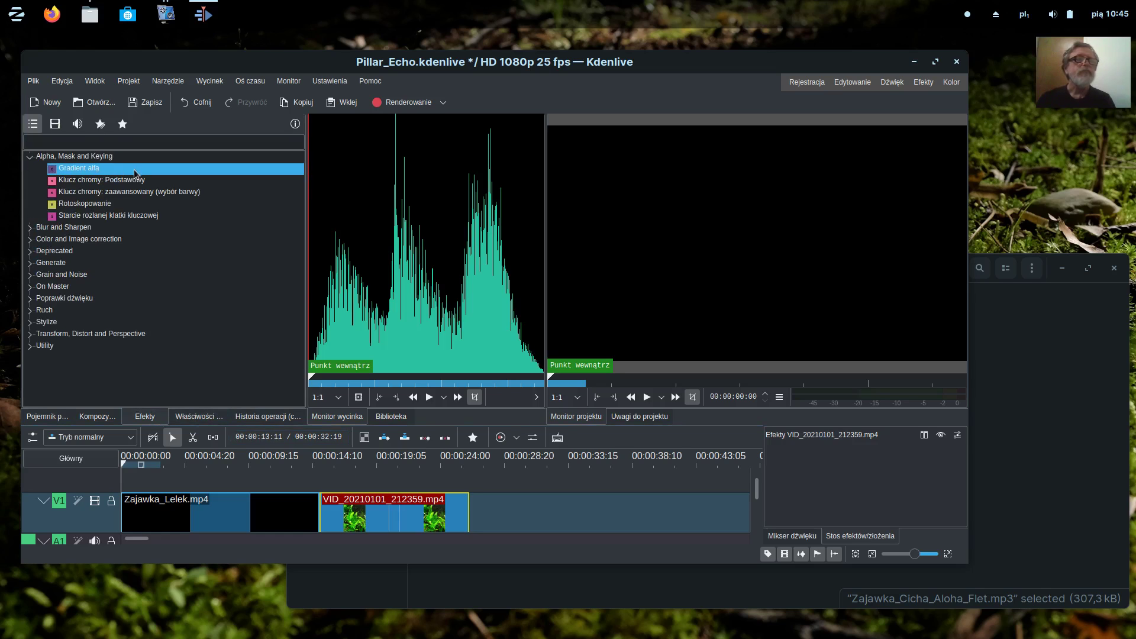
pyautogui.click(147, 146)
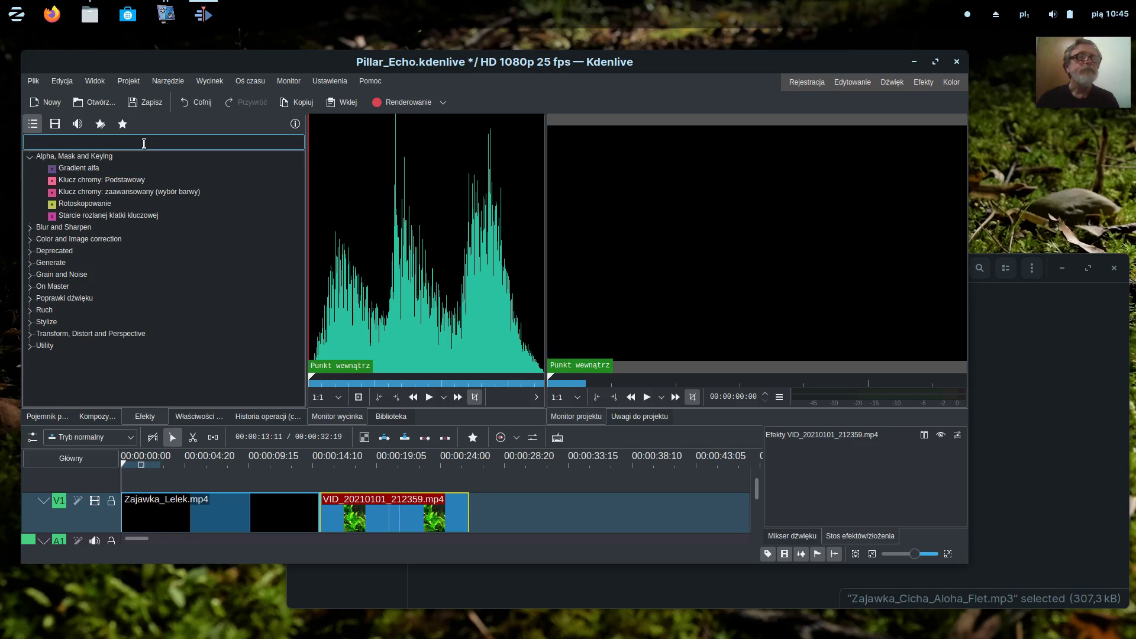
pyautogui.write('ph')
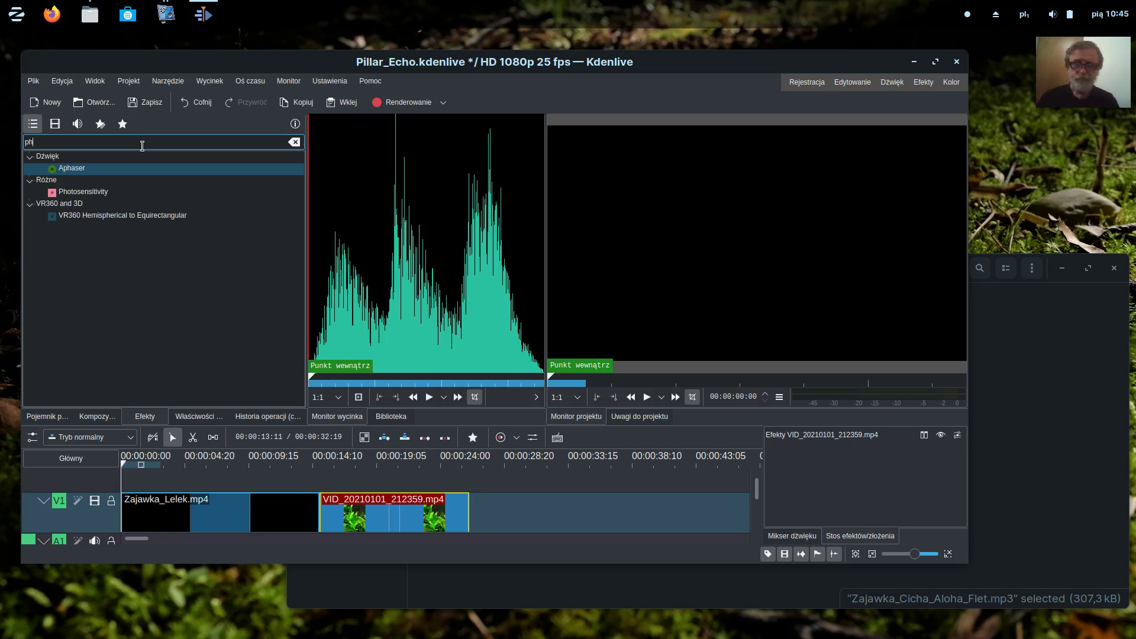
pyautogui.press('BackSpace')
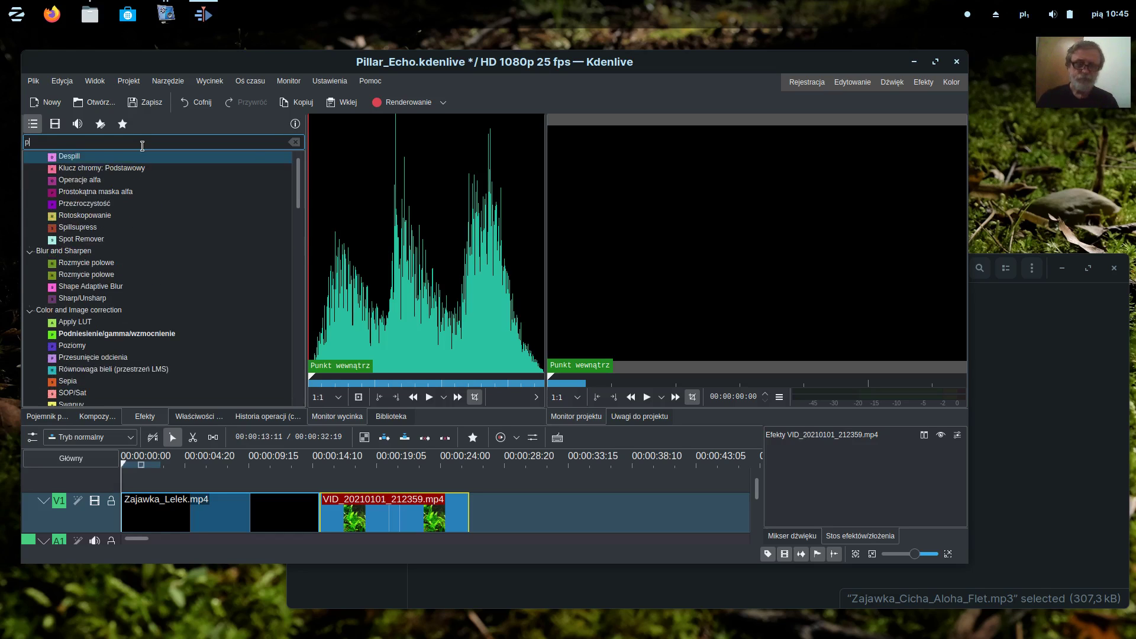
pyautogui.write('li')
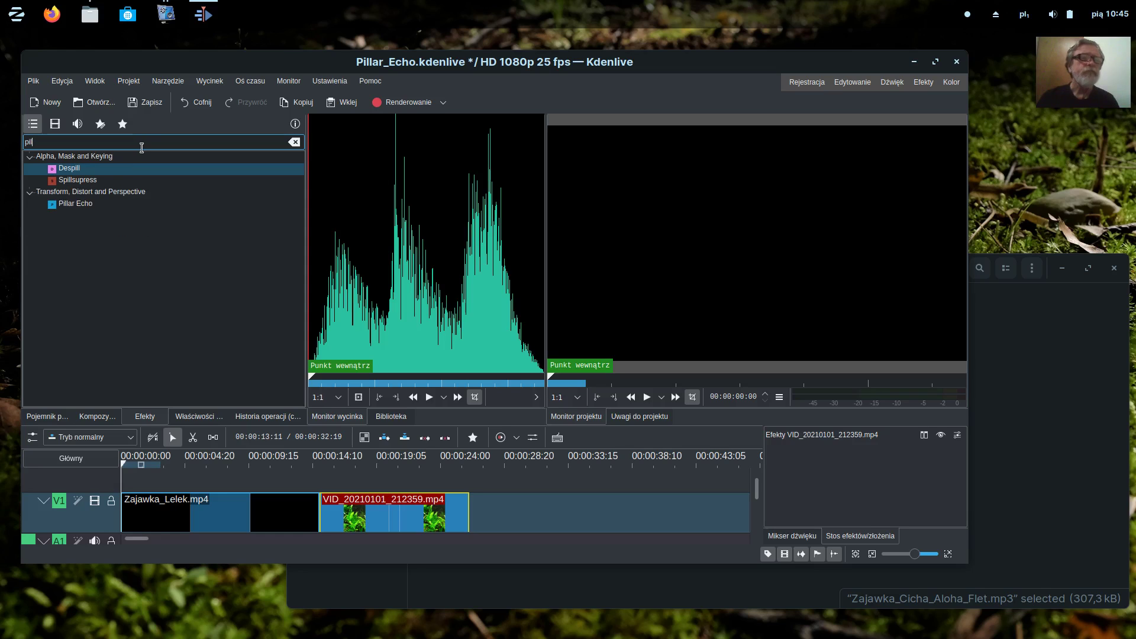
pyautogui.moveTo(87, 204); pyautogui.dragTo(363, 518)
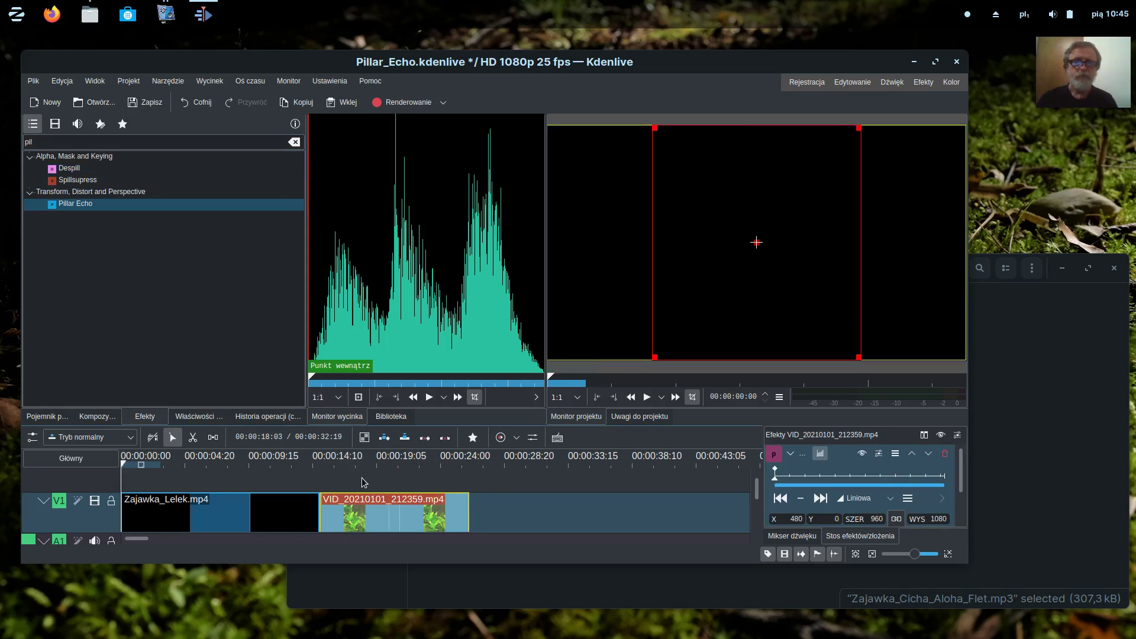
# Preview the Pillar Echo effect in the project monitor and compare it with the original VID_20210101_212359.mp4 from the project bin
pyautogui.click(341, 481)
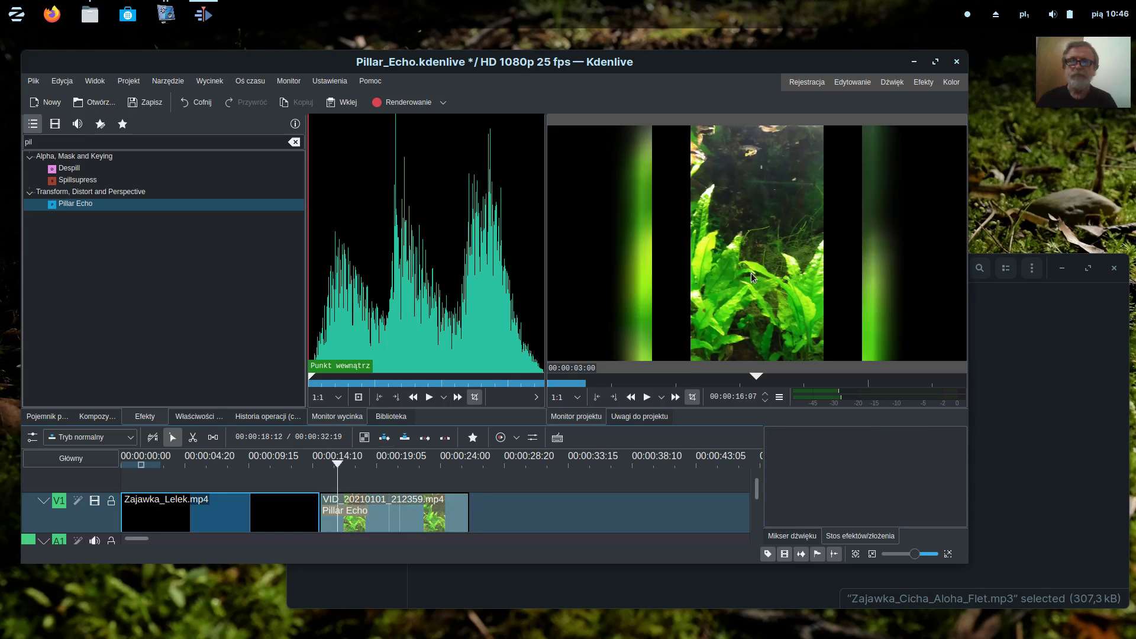
pyautogui.click(722, 208)
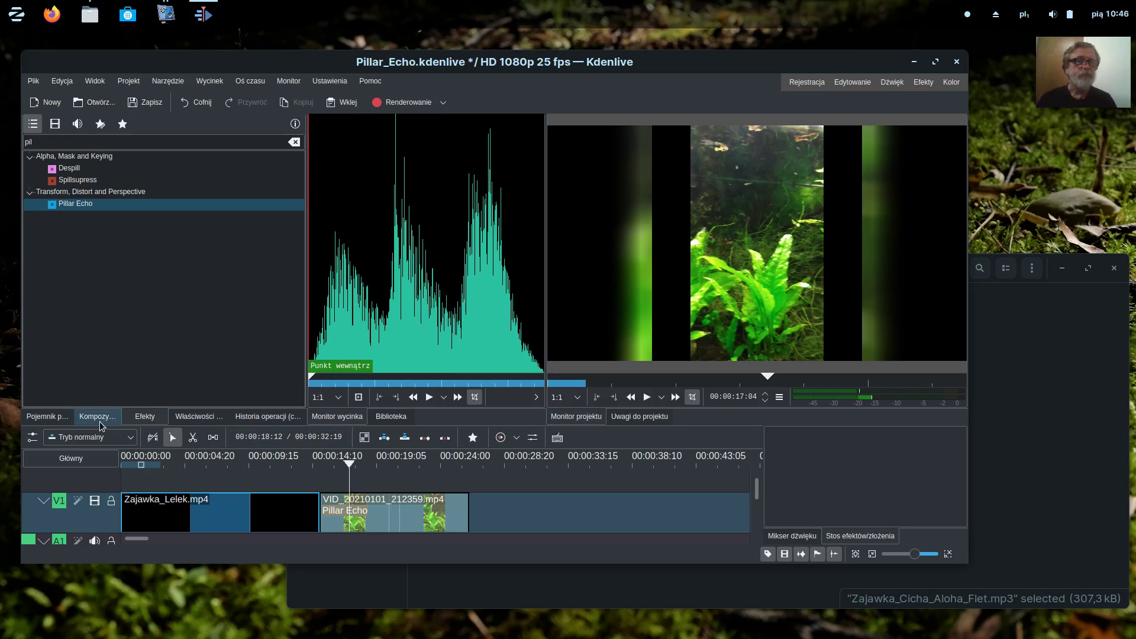
pyautogui.click(52, 421)
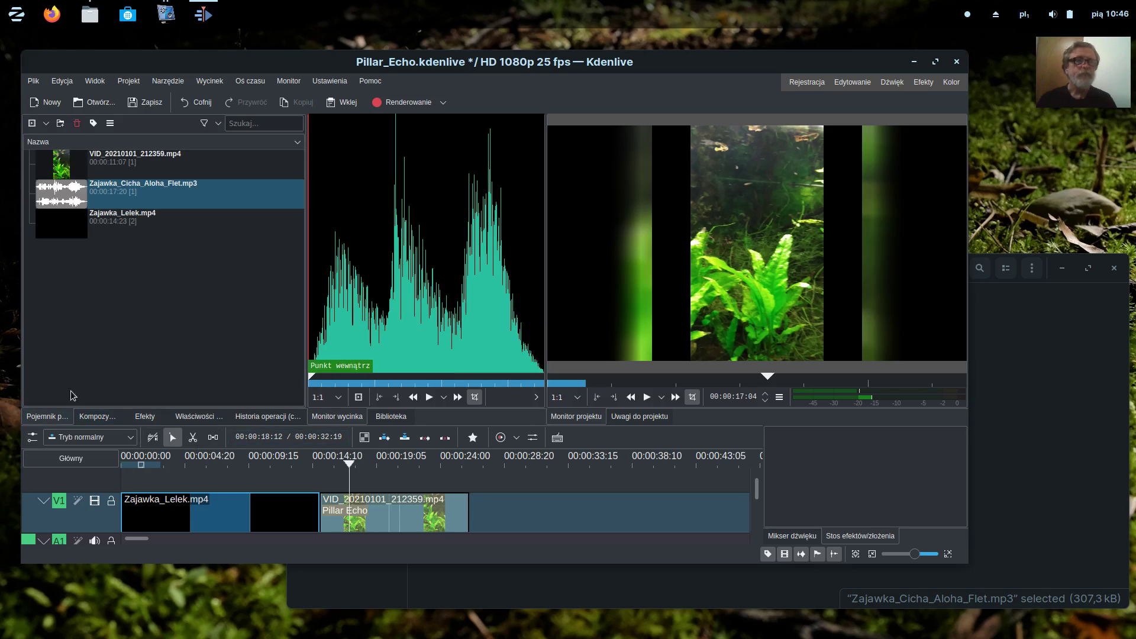
pyautogui.click(66, 168)
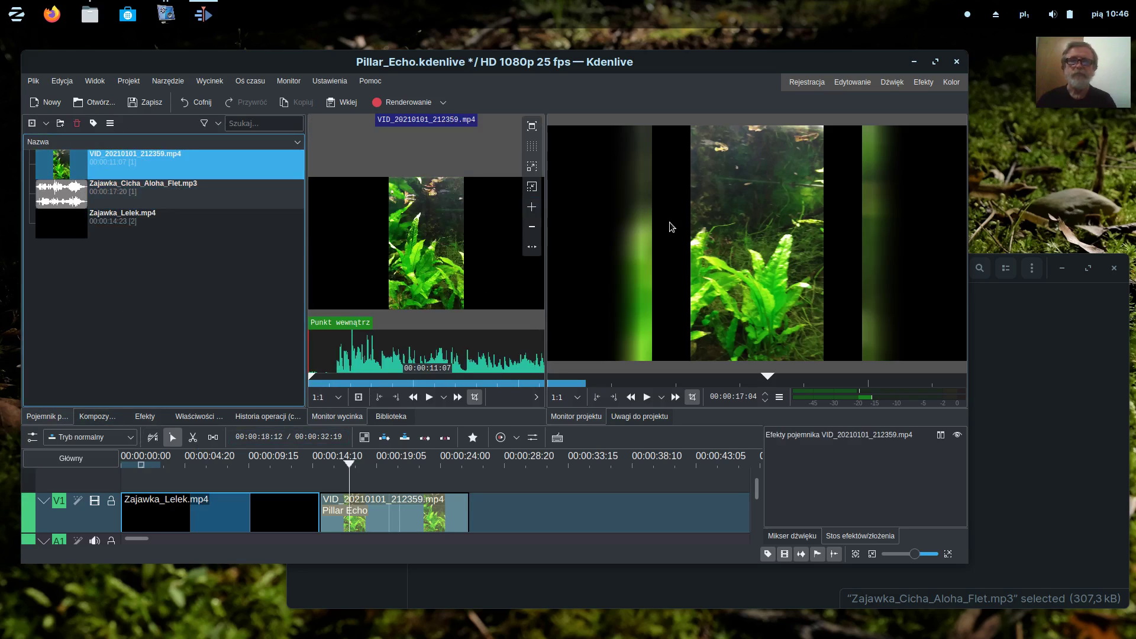
pyautogui.click(768, 228)
pyautogui.click(774, 225)
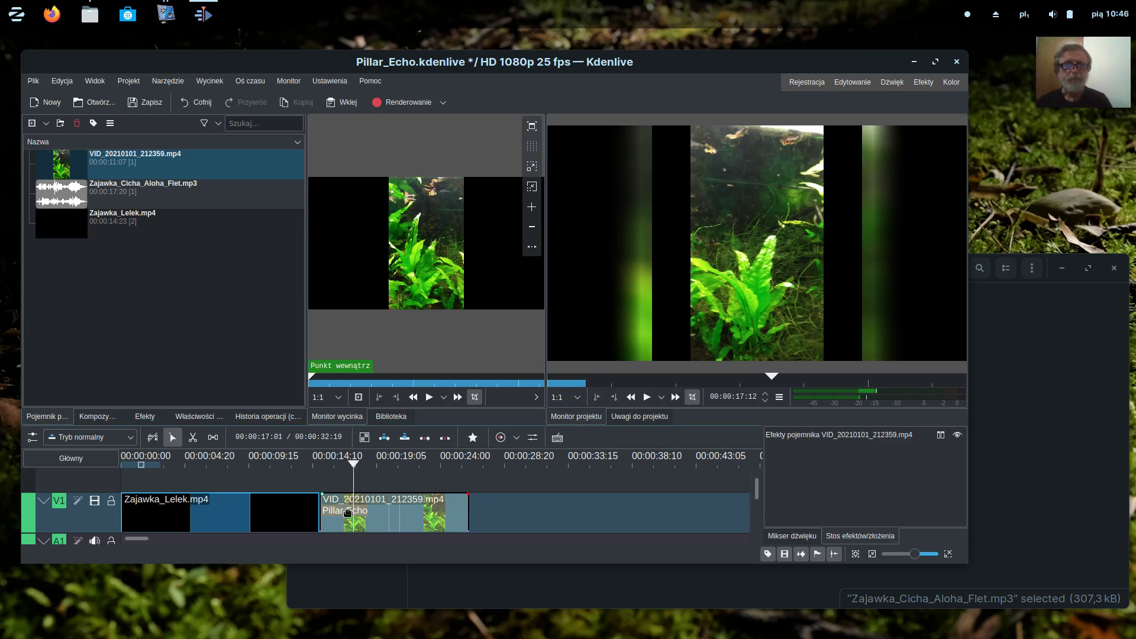
# Narrow the Pillar Echo frame from both sides towards the vertical picture, to about X 619, width 687 and height 1101
pyautogui.click(365, 520)
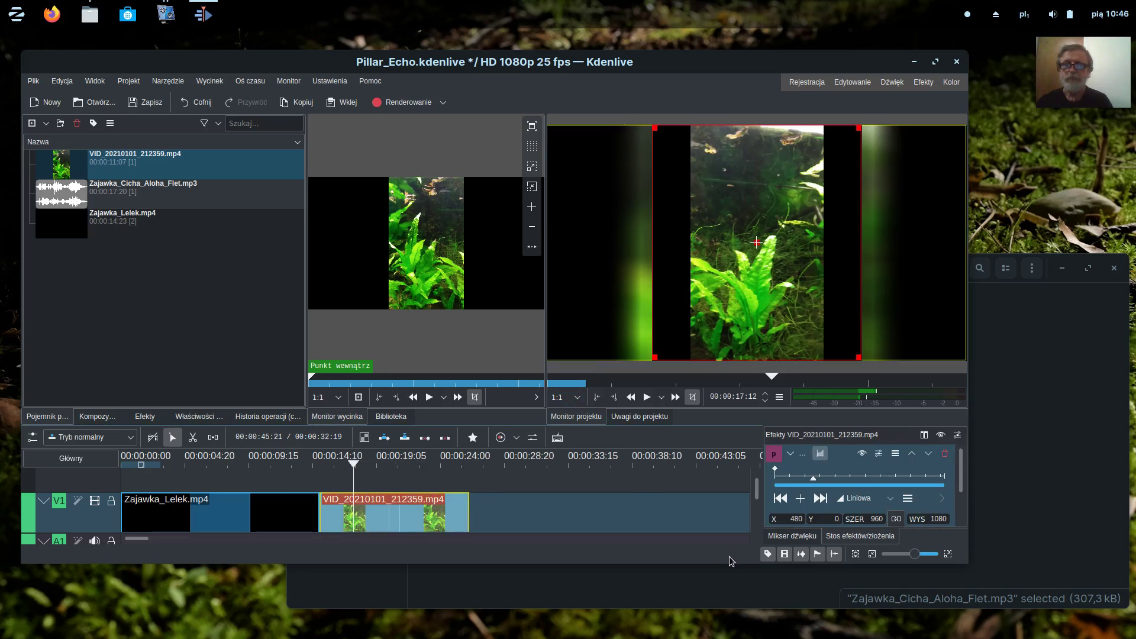
pyautogui.moveTo(719, 563); pyautogui.dragTo(709, 598)
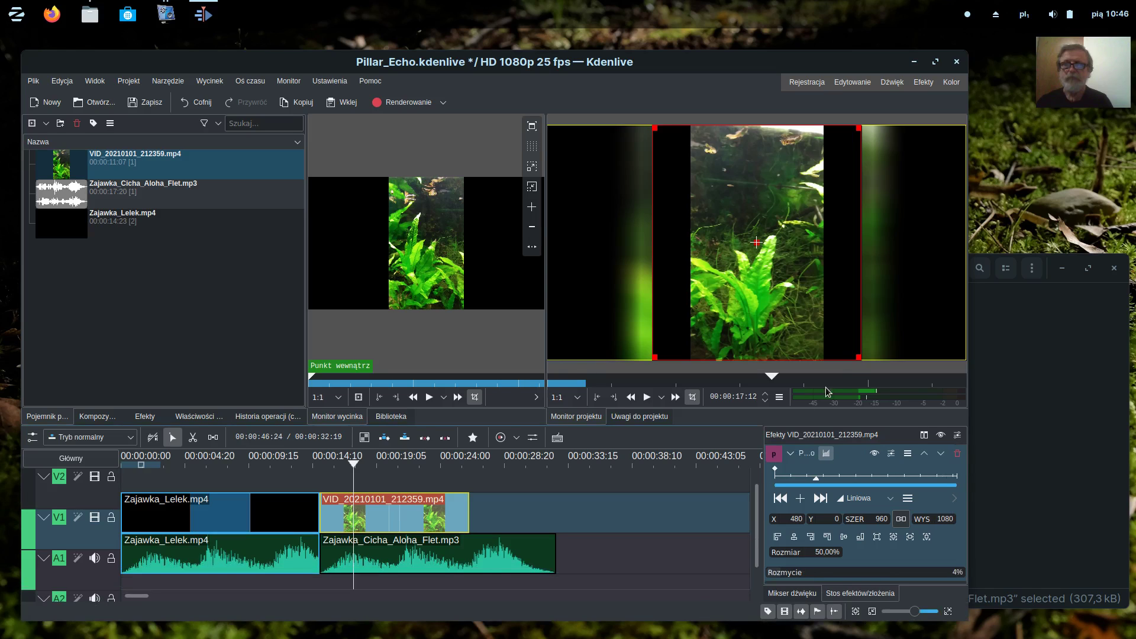
pyautogui.moveTo(857, 356); pyautogui.dragTo(839, 357)
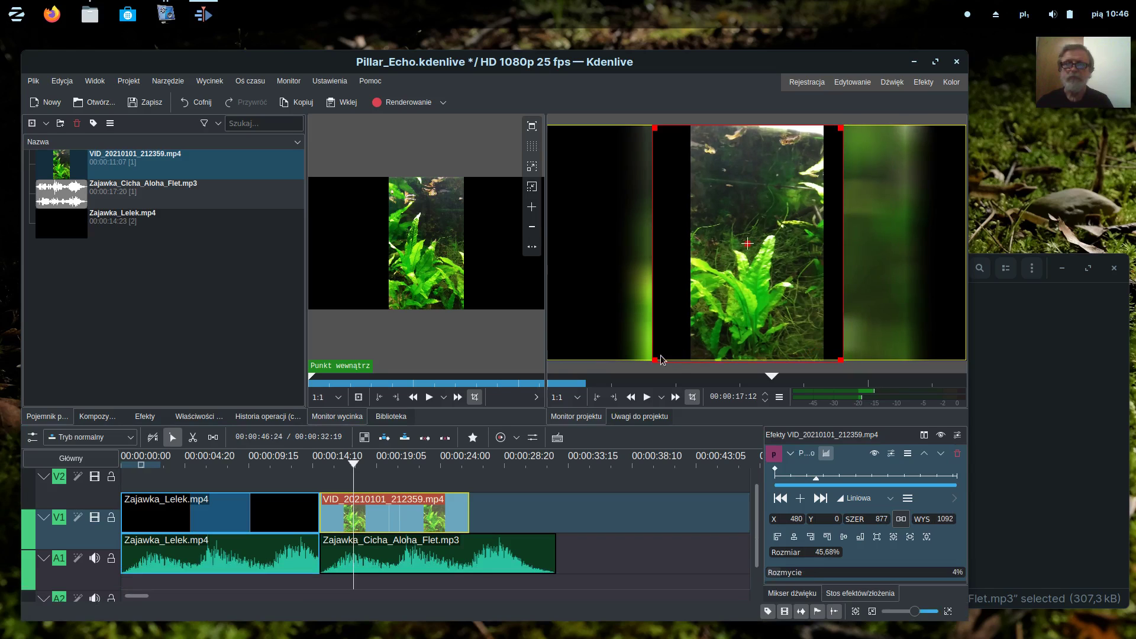
pyautogui.moveTo(656, 359); pyautogui.dragTo(685, 357)
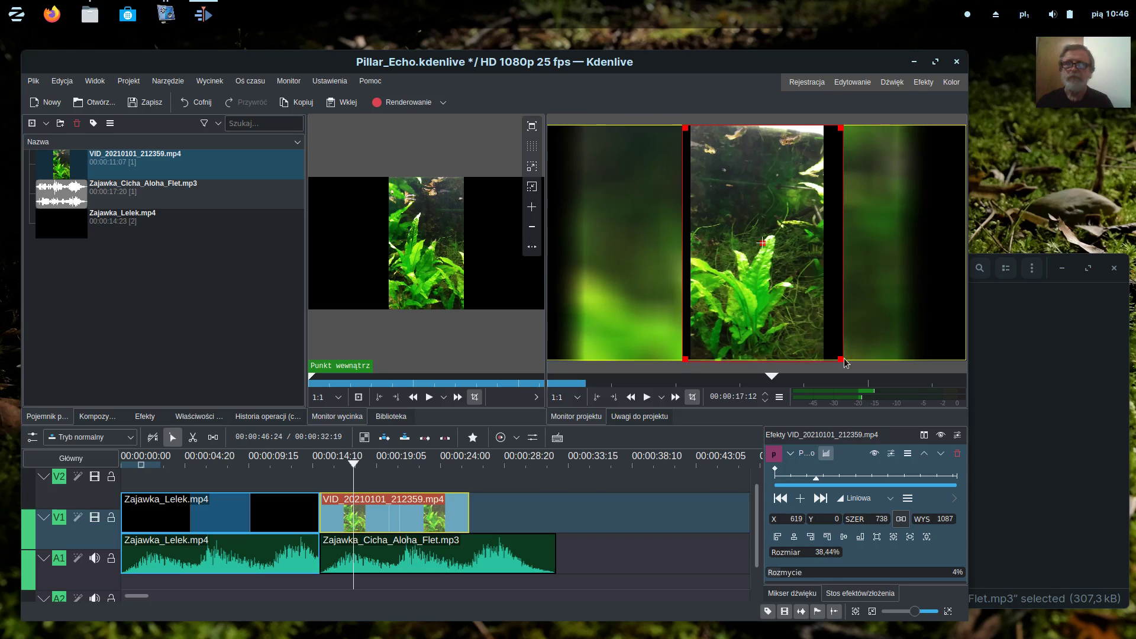
pyautogui.moveTo(841, 358); pyautogui.dragTo(833, 357)
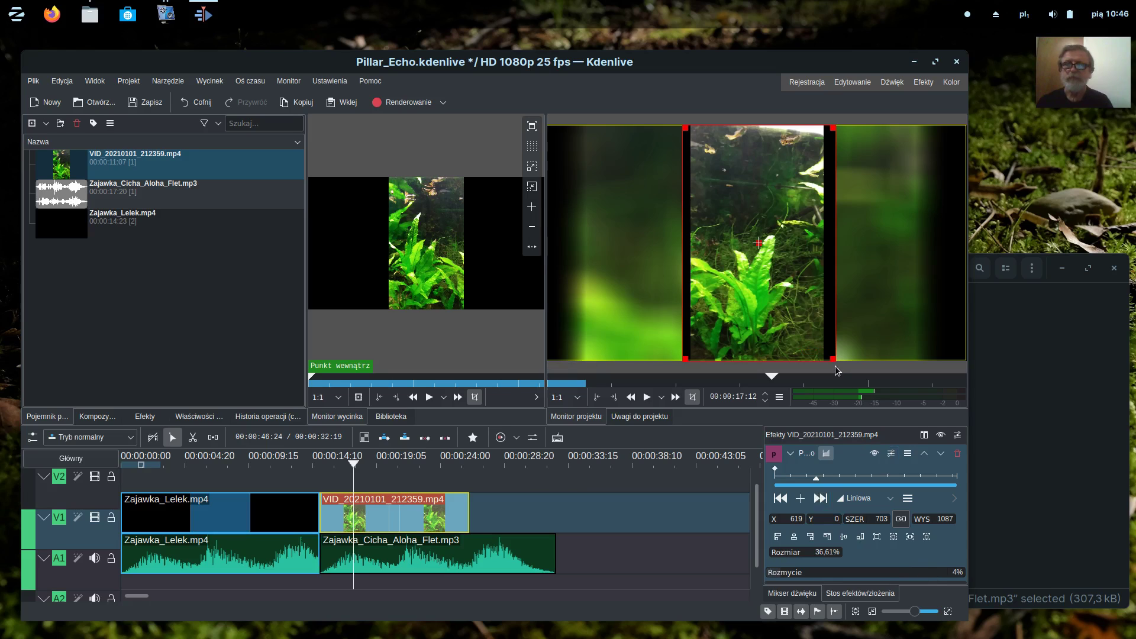
pyautogui.moveTo(833, 361); pyautogui.dragTo(828, 364)
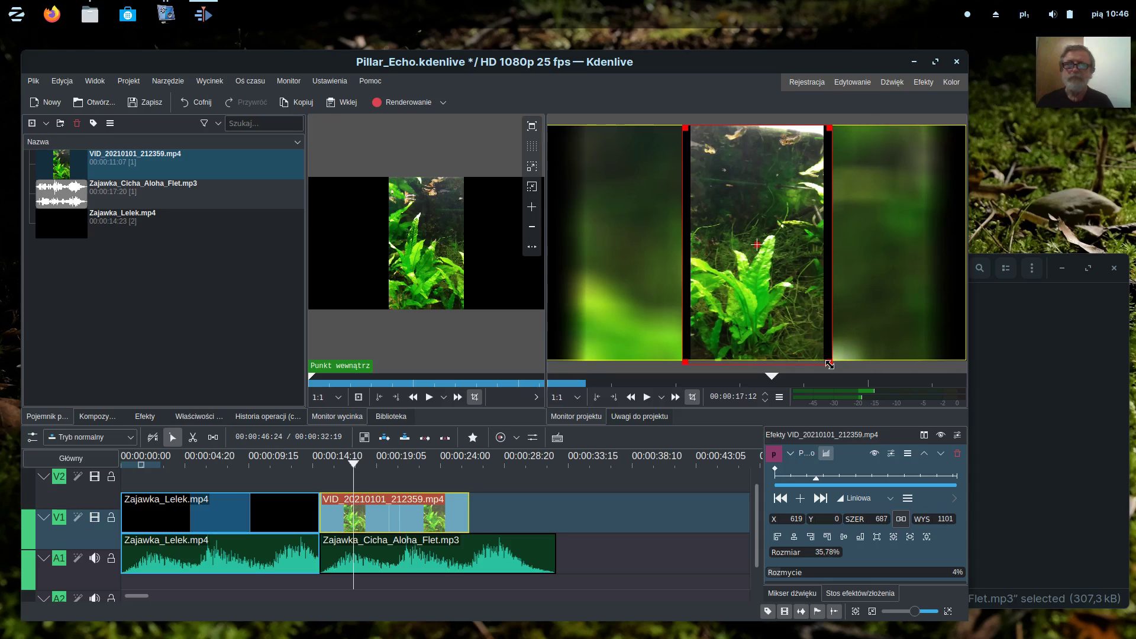
# Play the project from near the start of the timeline through to the clip with the Pillar Echo effect
pyautogui.click(126, 478)
pyautogui.press('space')
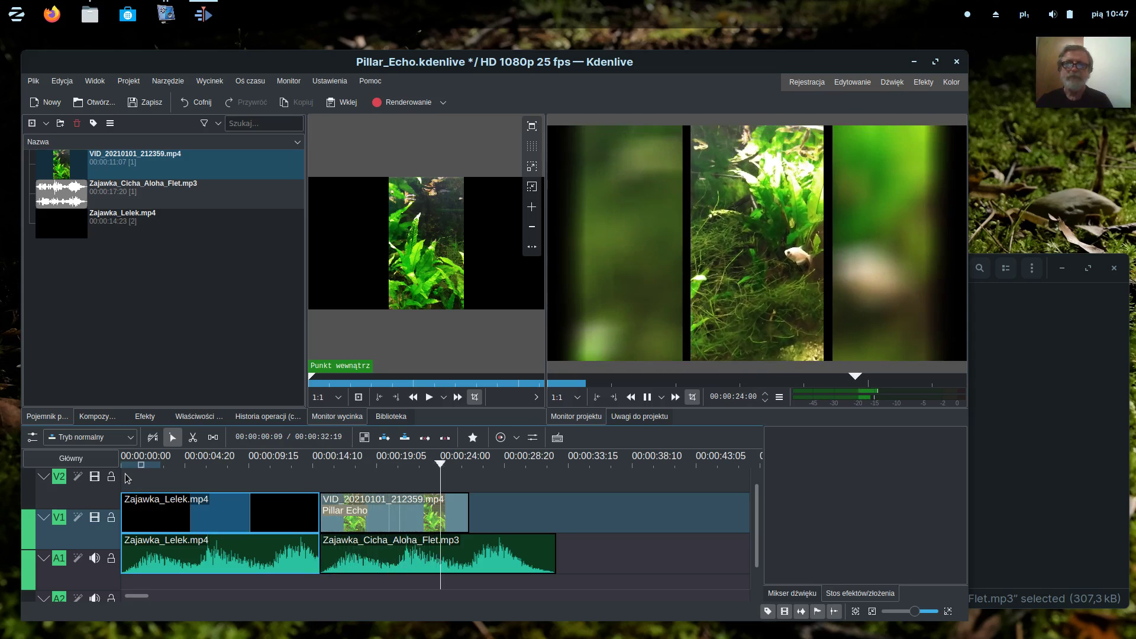
pyautogui.press('space')
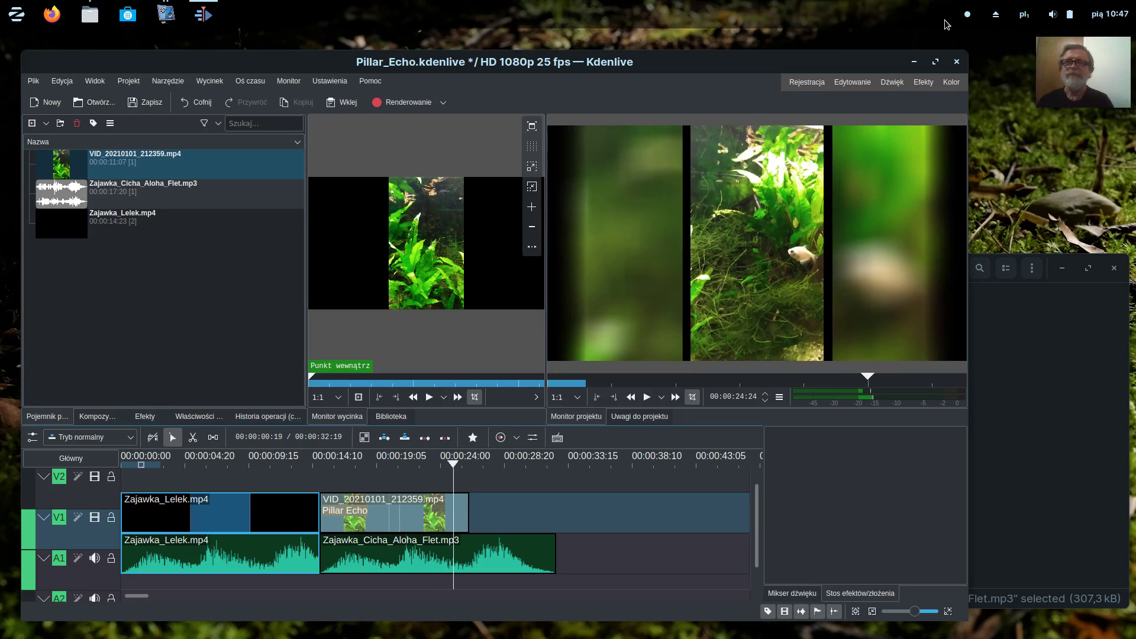
pyautogui.click(969, 17)
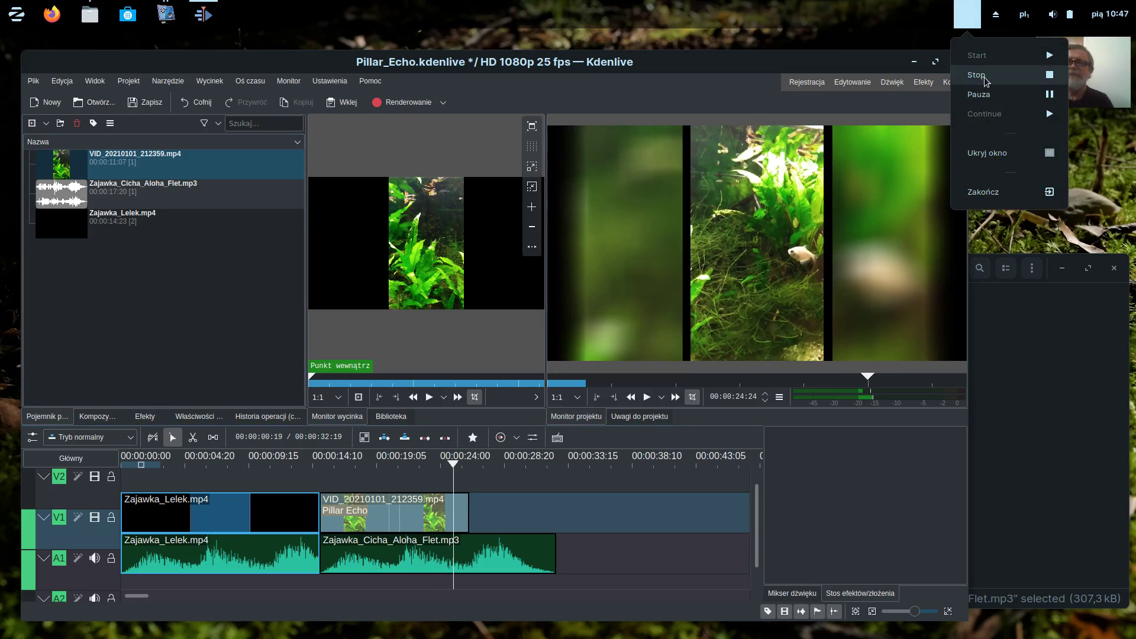